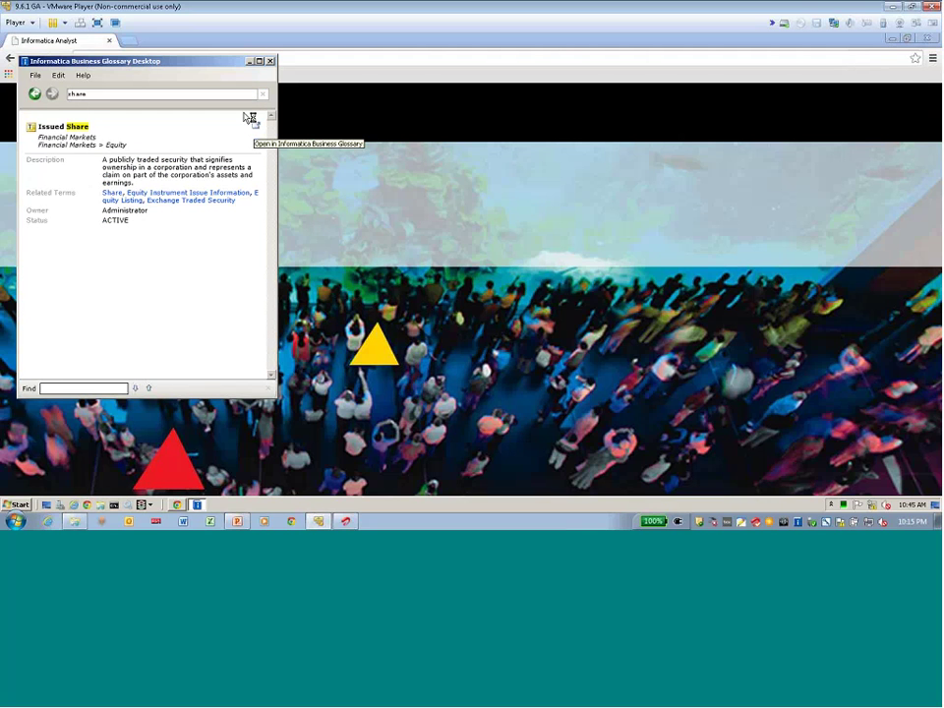
Open the Issued Share term in Informatica Business Glossary from the desktop client and view its details and section list
click(250, 117)
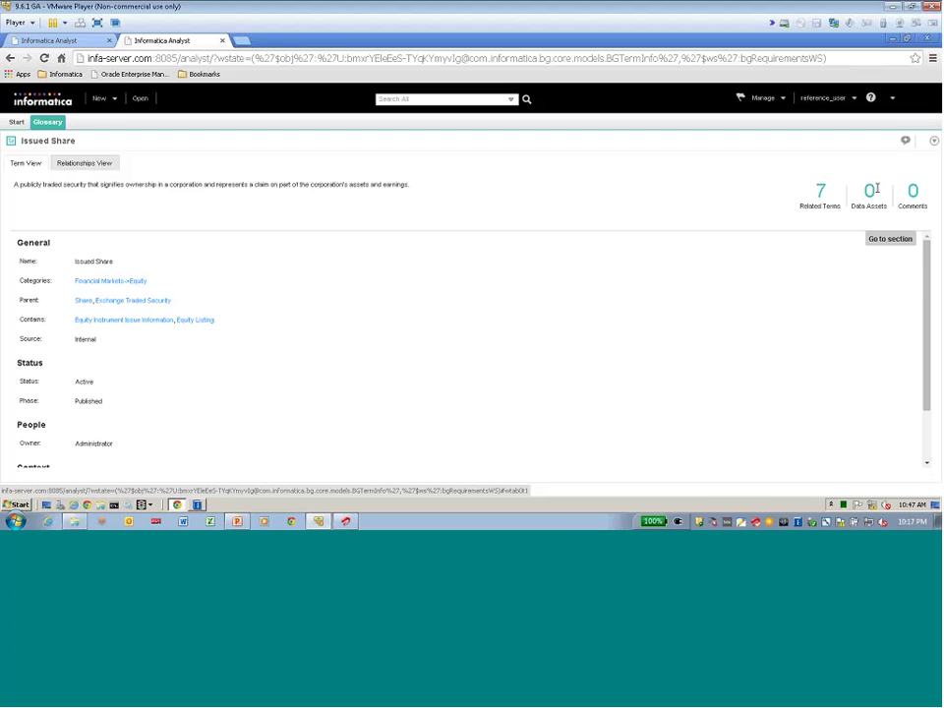
drag(927, 276, 927, 326)
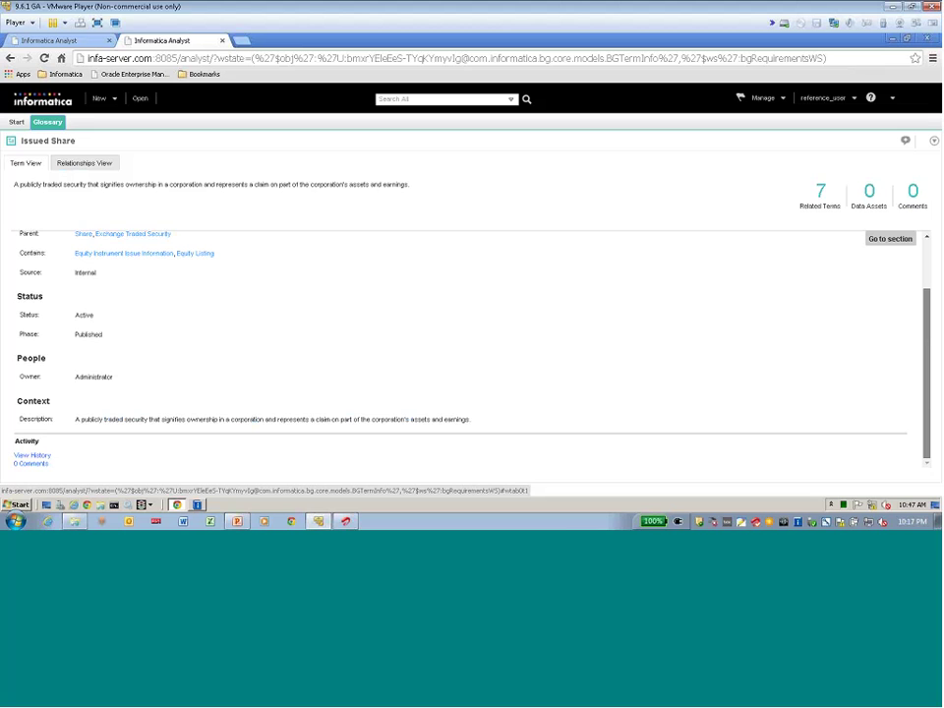
click(873, 269)
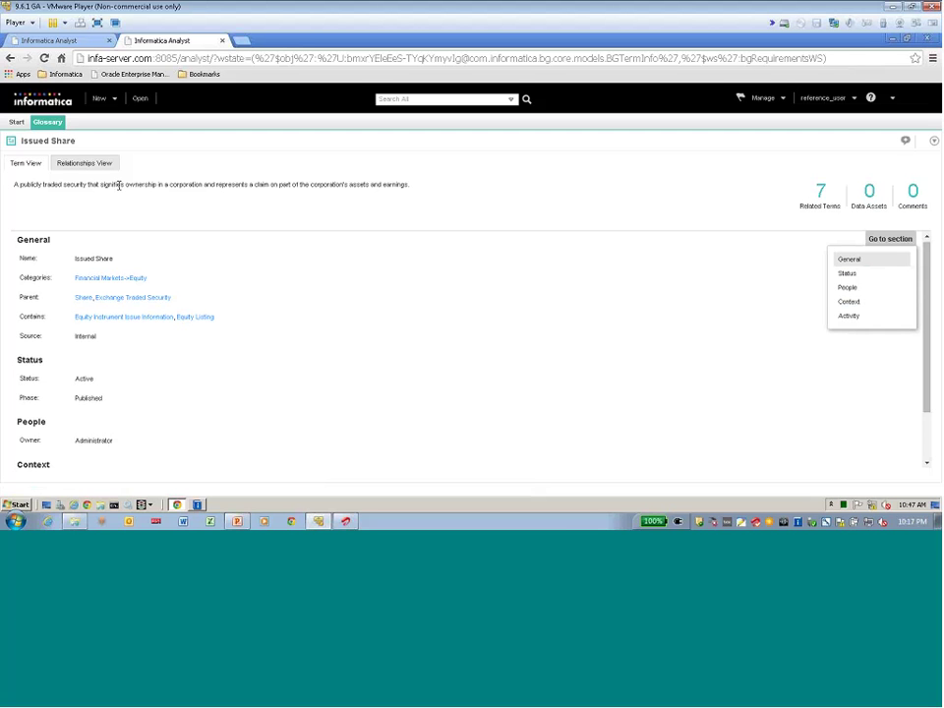
click(118, 185)
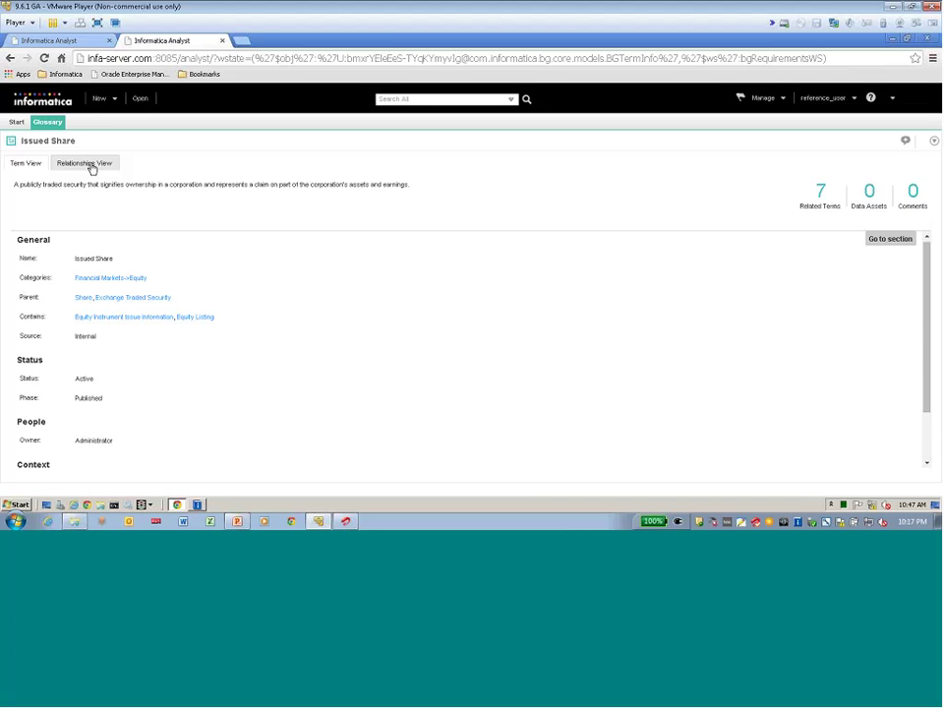
View the Issued Share relationship diagram, its relationship level choices and the options for the Equity Listing term
click(91, 165)
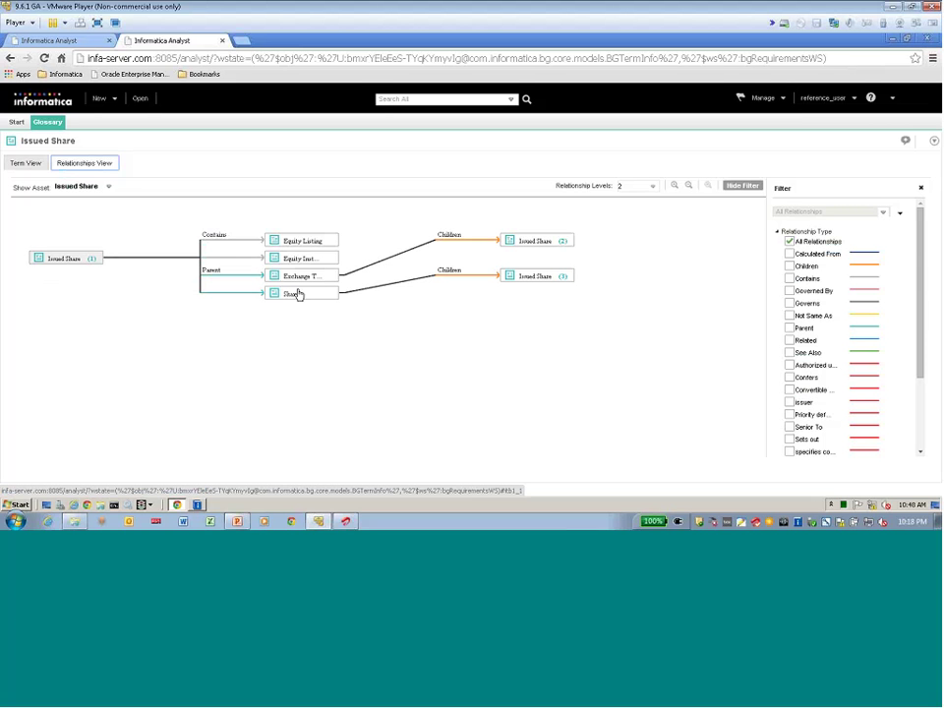
click(653, 187)
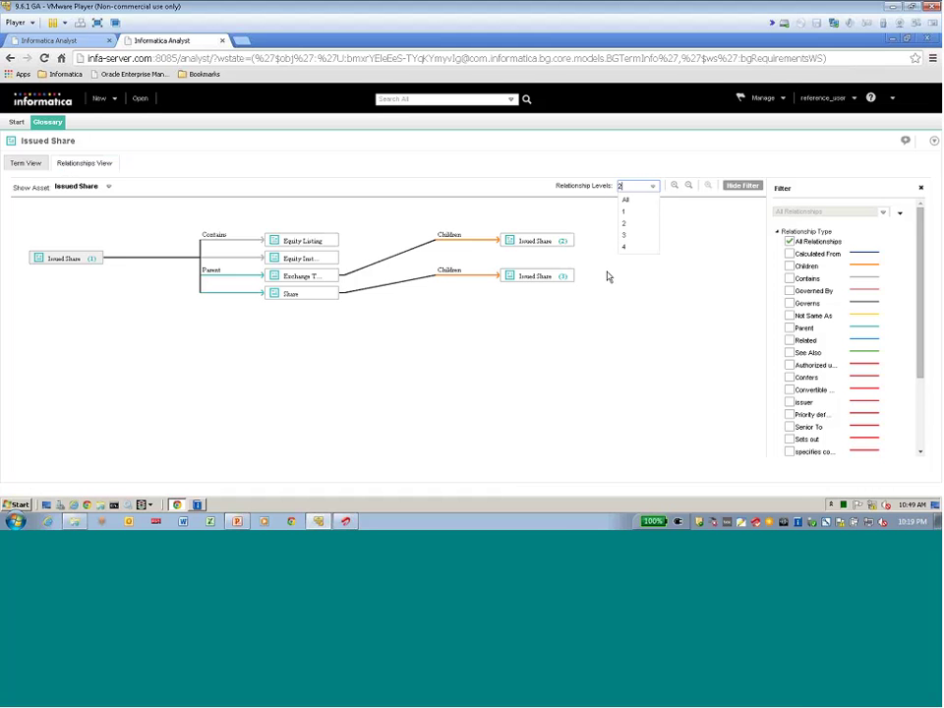
click(618, 305)
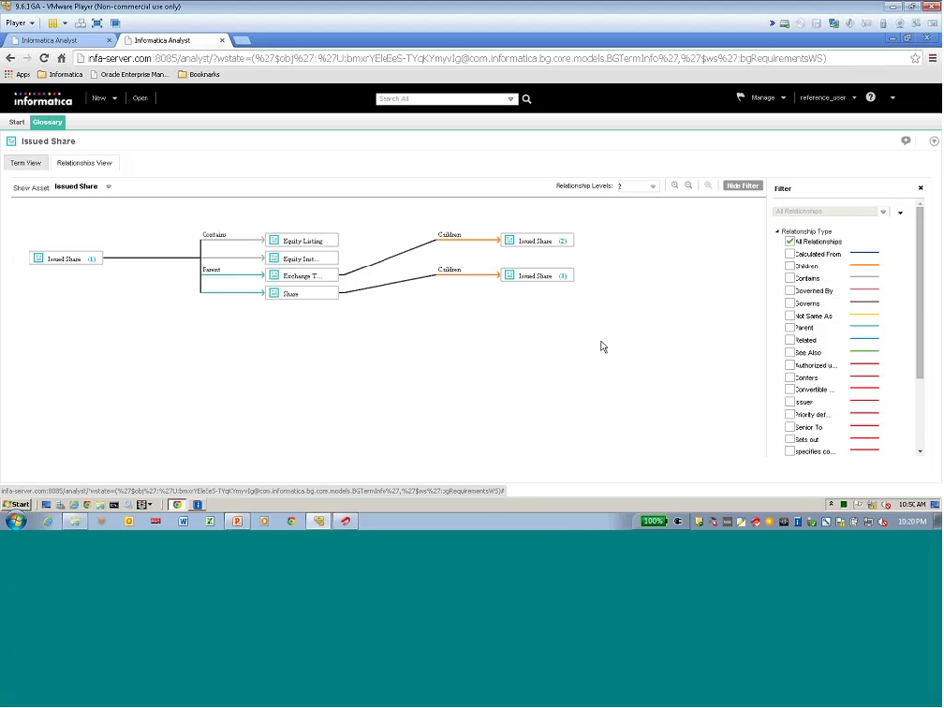
right_click(302, 244)
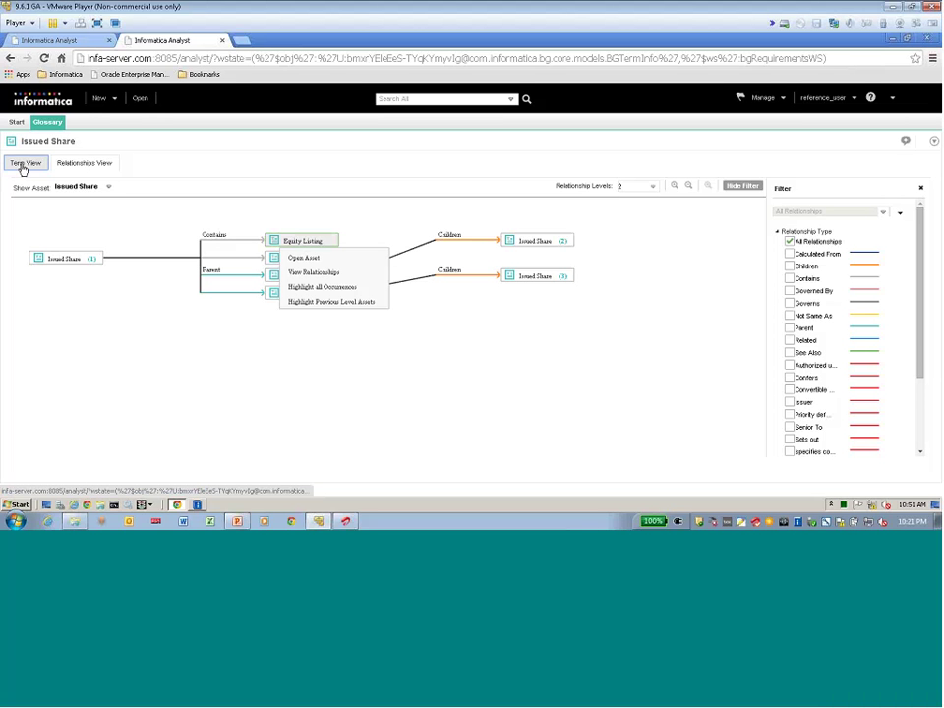
Return to the Term View of Issued Share, view its change history and close it
click(24, 164)
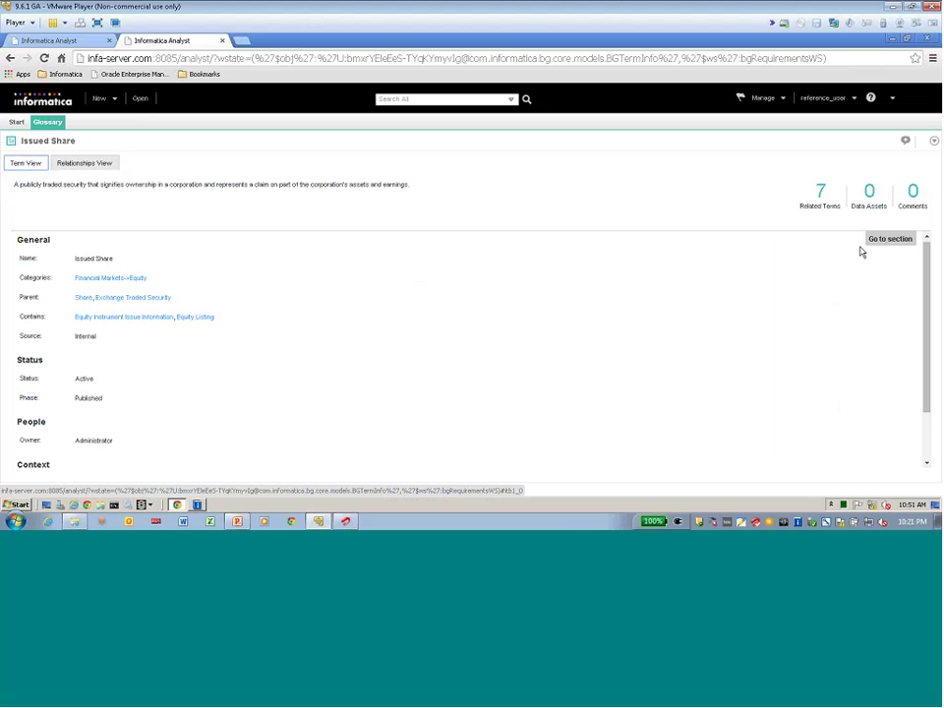
scroll(861, 252, down, 2)
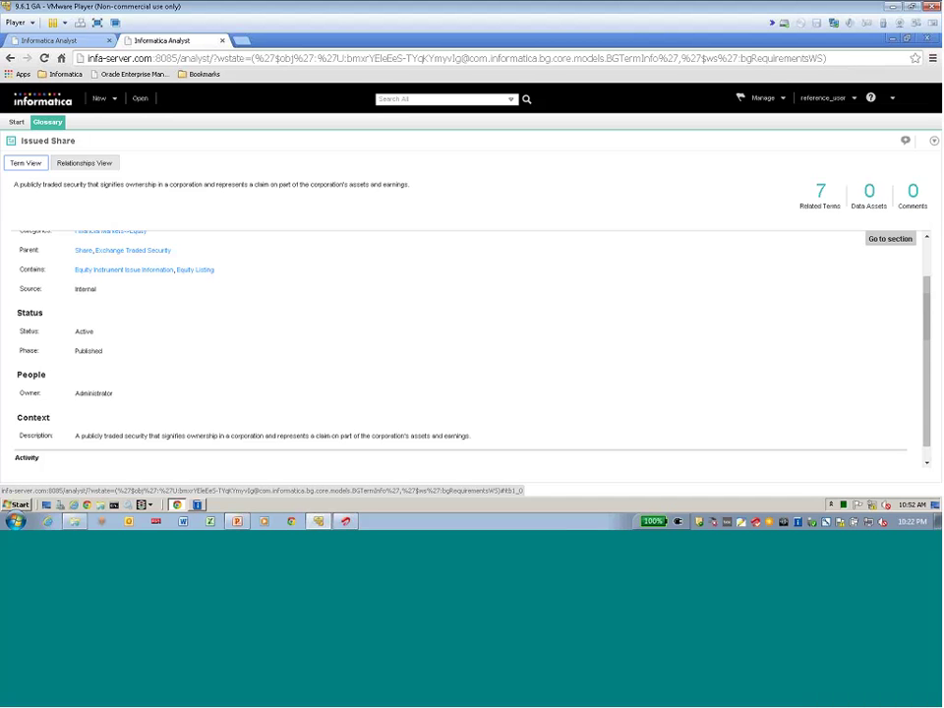
scroll(927, 315, down, 1)
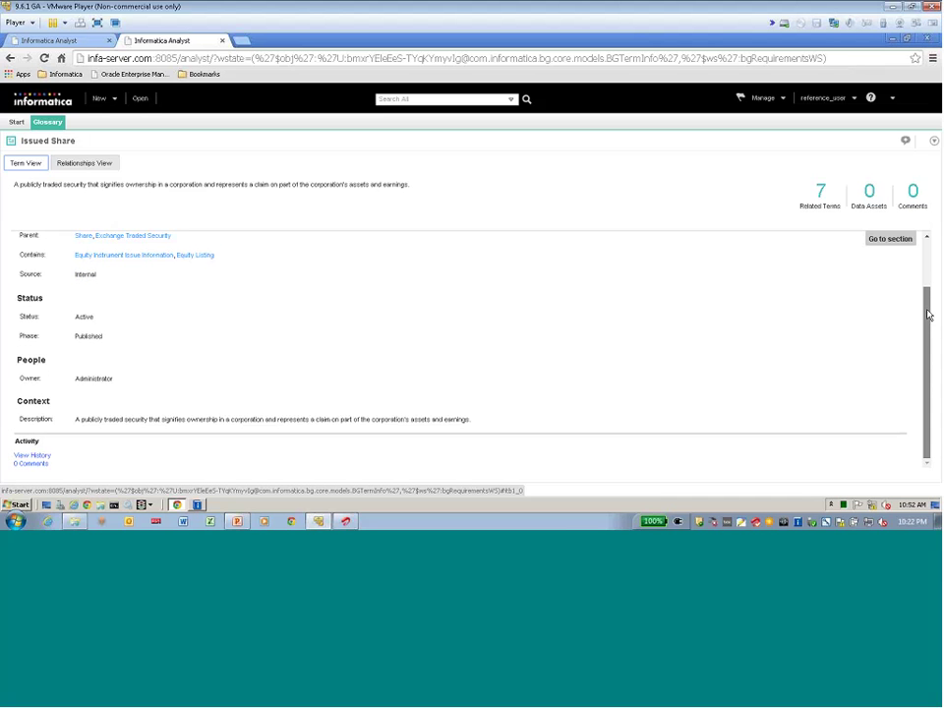
scroll(928, 324, down, 1)
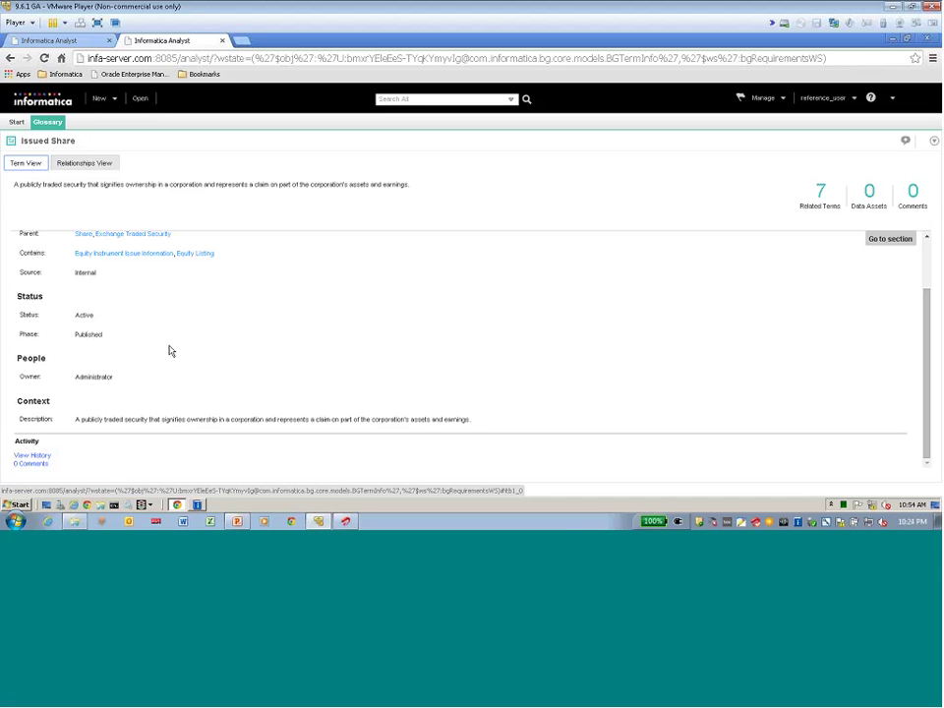
click(28, 457)
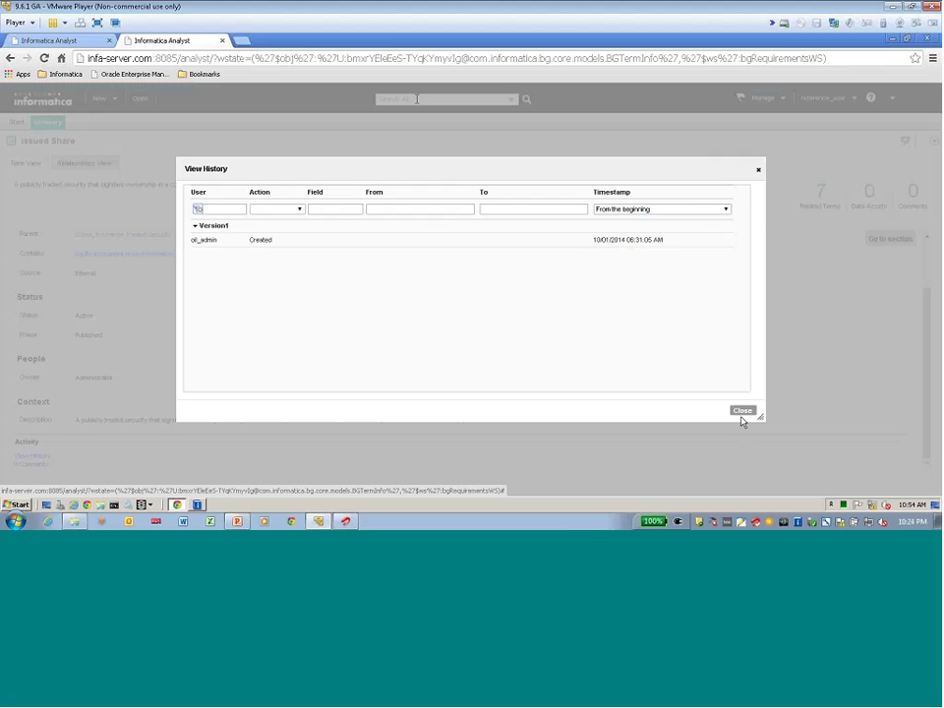
key(Escape)
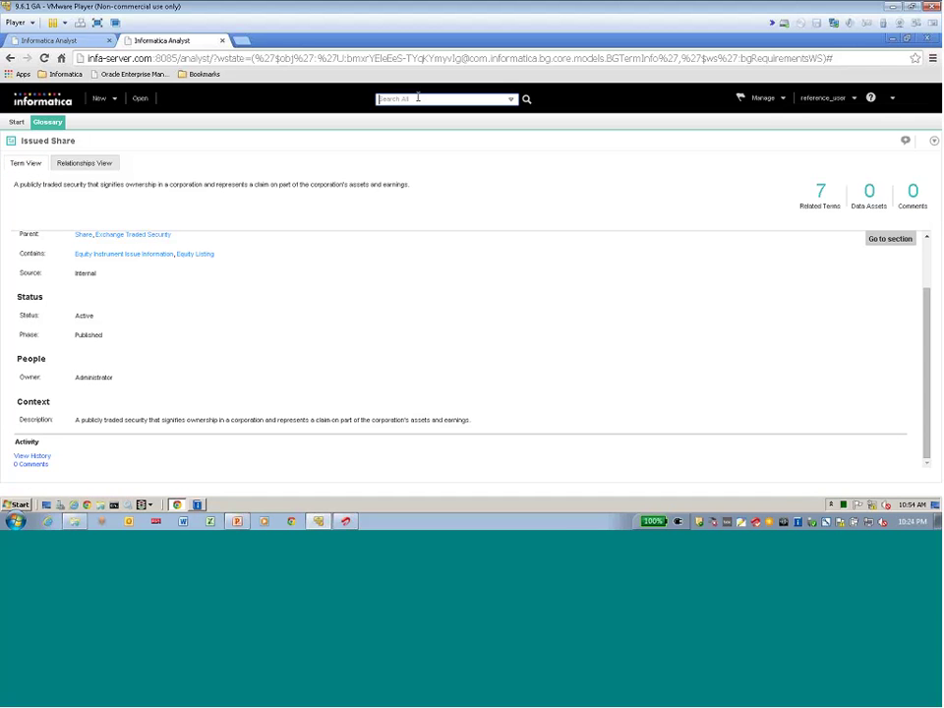
Search all assets for "share" and look through the result filters and the search criteria
text(share)
key(Return)
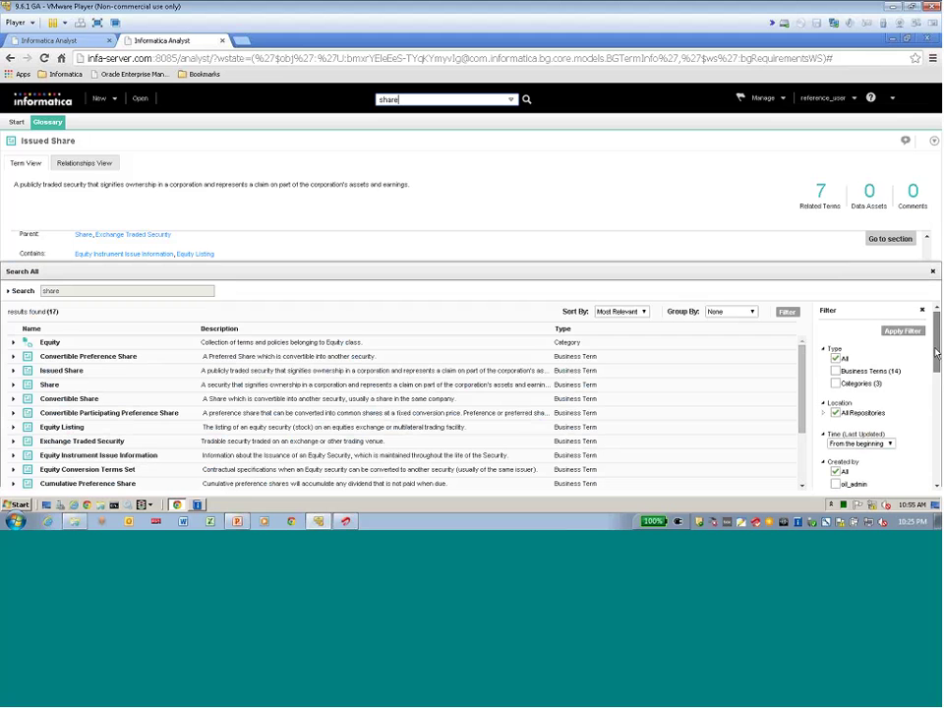
drag(937, 351, 937, 405)
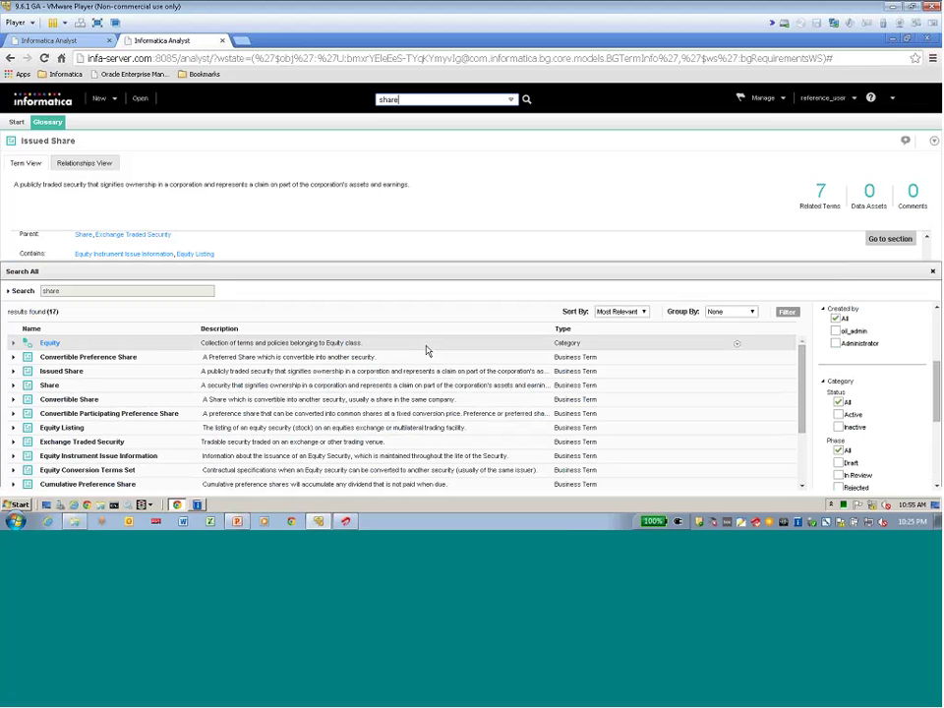
click(8, 291)
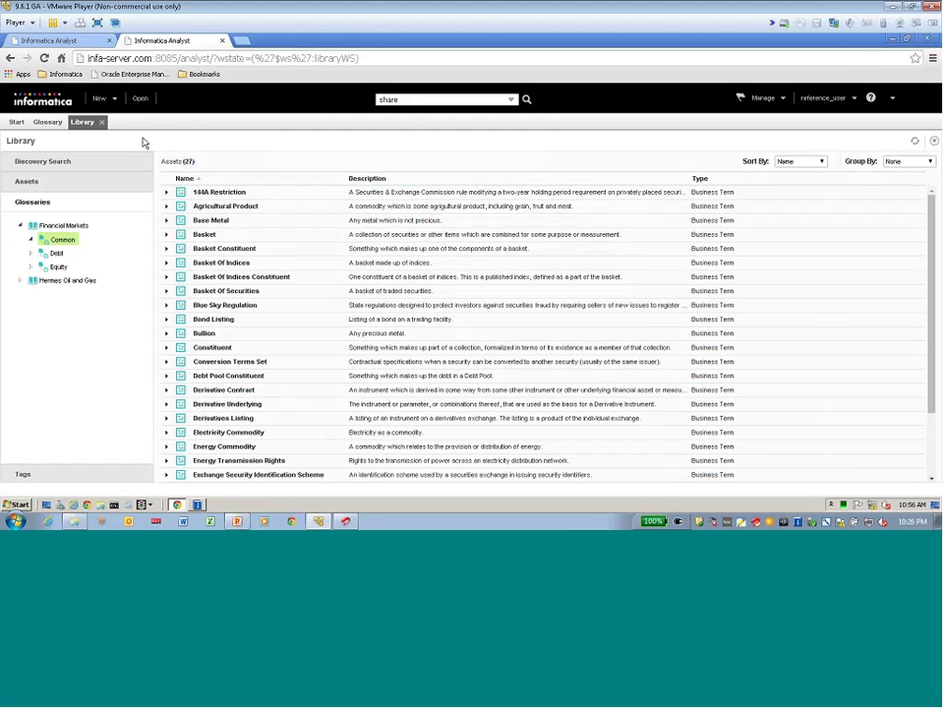
Return from the Library to the Issued Share term and add a comment to it
click(103, 102)
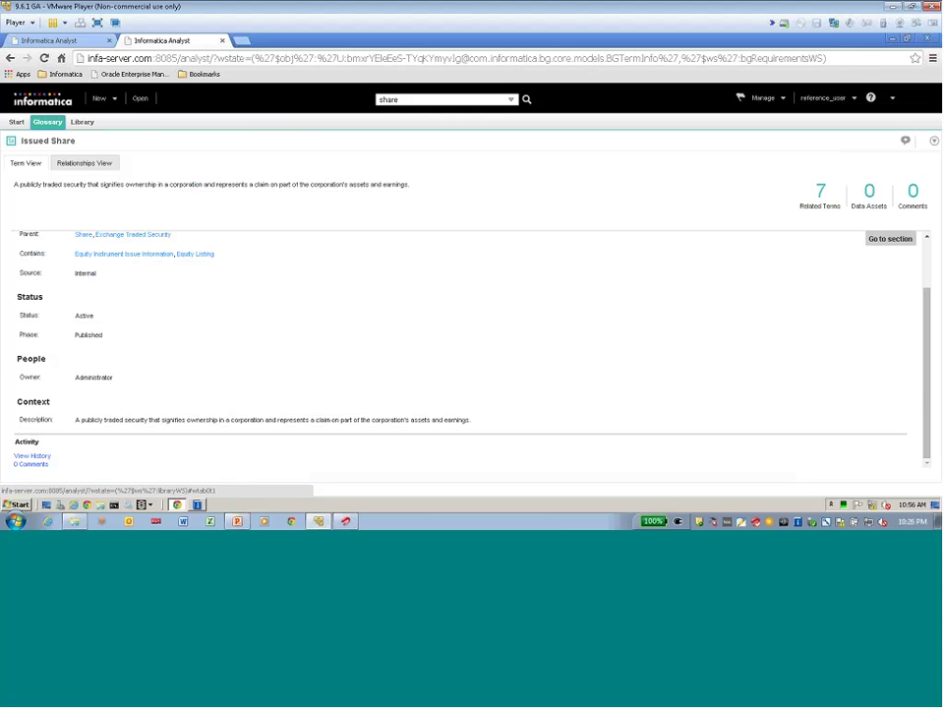
click(907, 143)
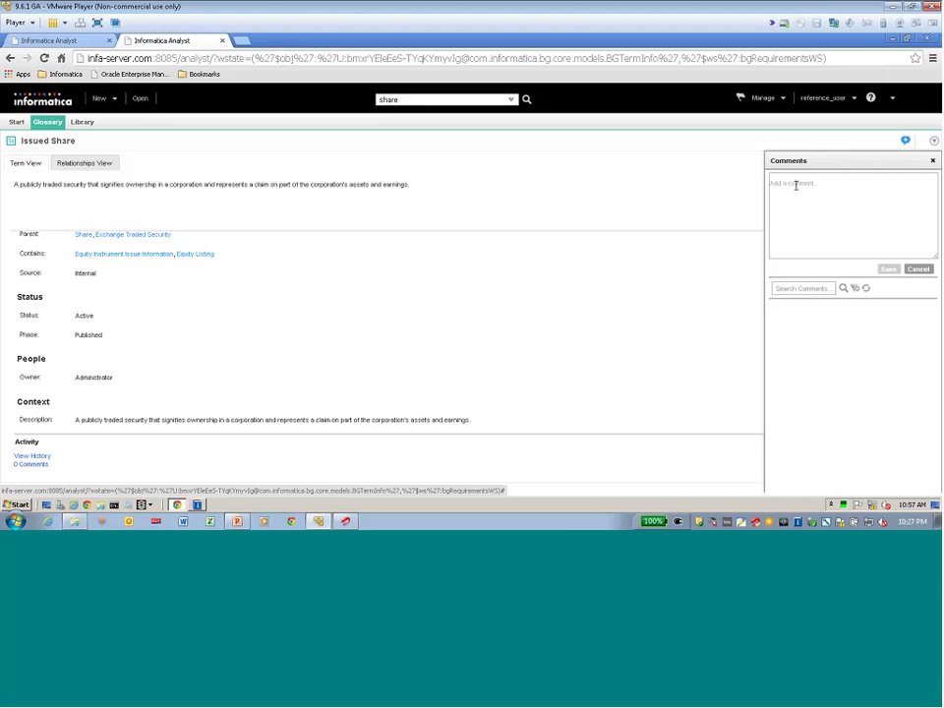
click(919, 269)
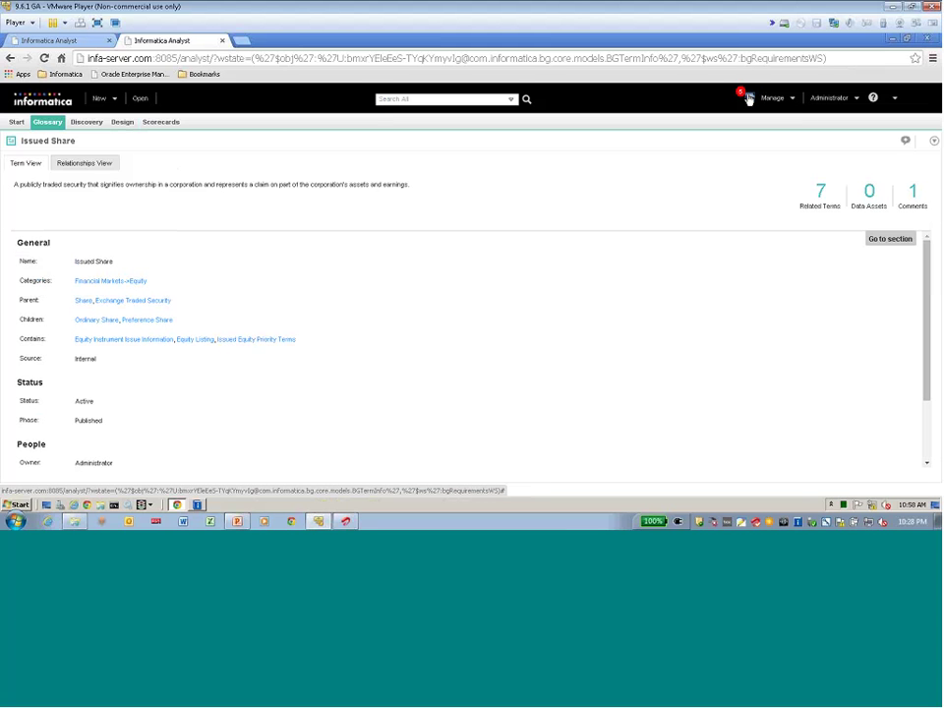
Open the administrator's notifications, expand the one about the comment on Issued Share, and close the list
click(749, 98)
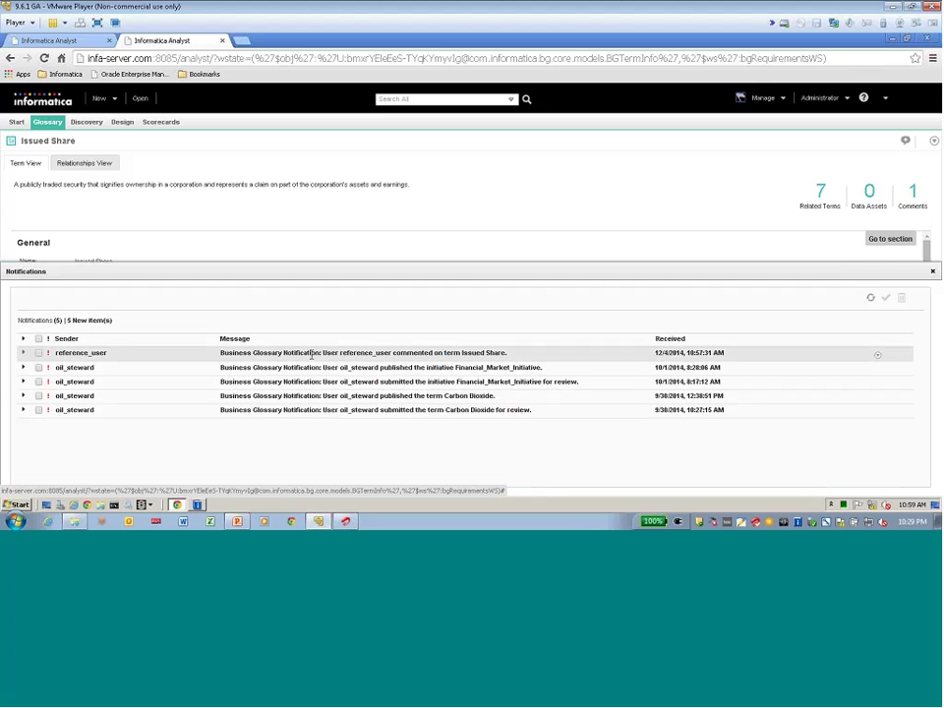
click(23, 352)
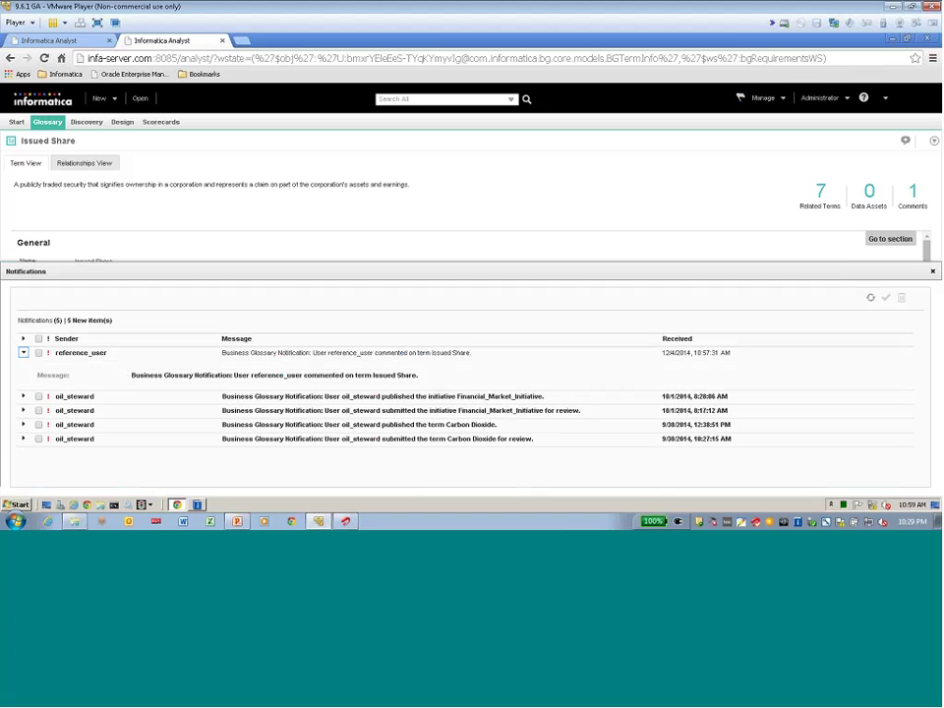
click(933, 273)
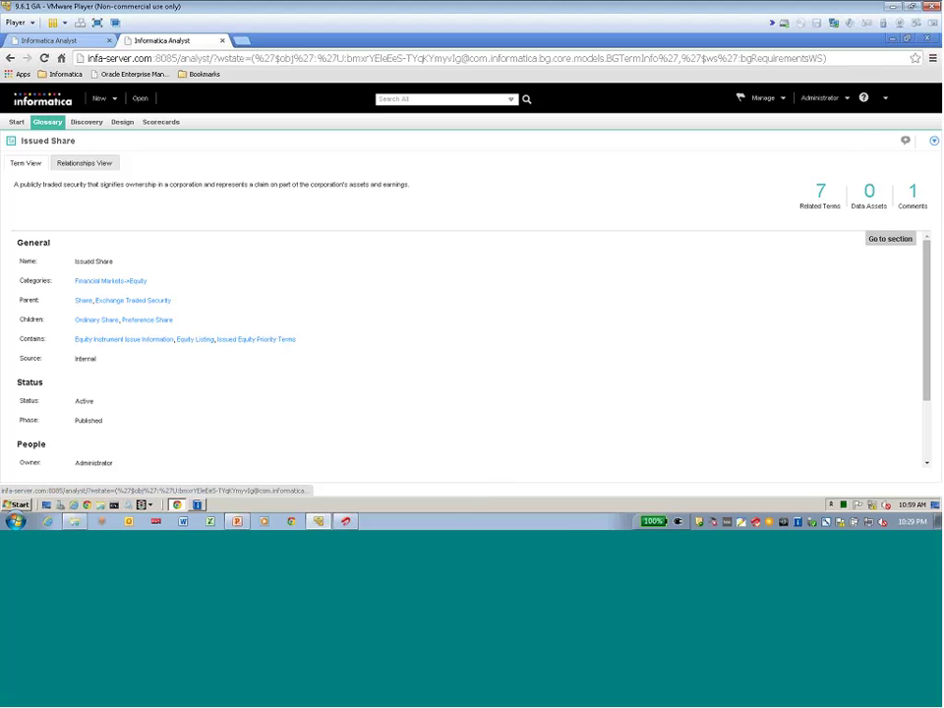
View the actions available for Issued Share and open the Cost Ratio term from the Library
click(935, 142)
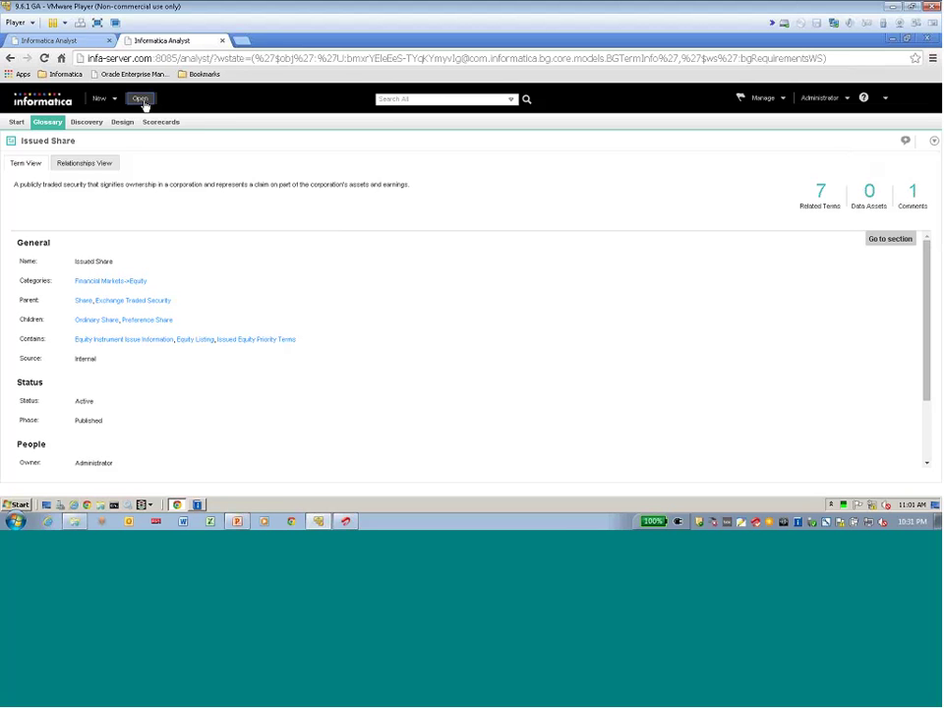
click(141, 100)
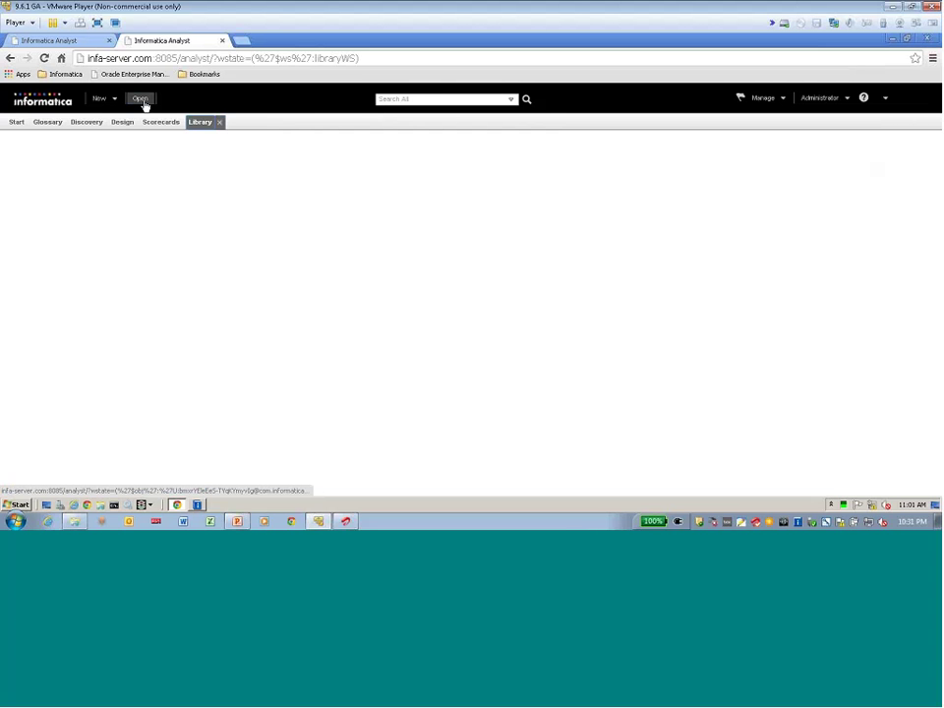
click(142, 100)
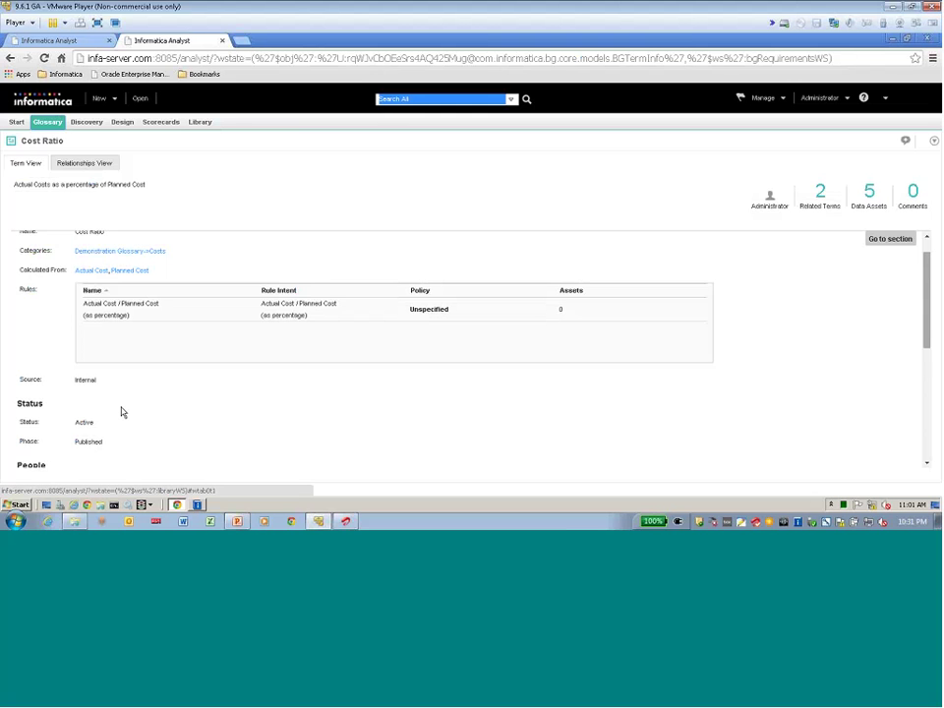
Open the Prodigy_Cognos Cost Ratio data asset from the term's related assets in Metadata Manager, and return to the term
scroll(122, 412, down, 5)
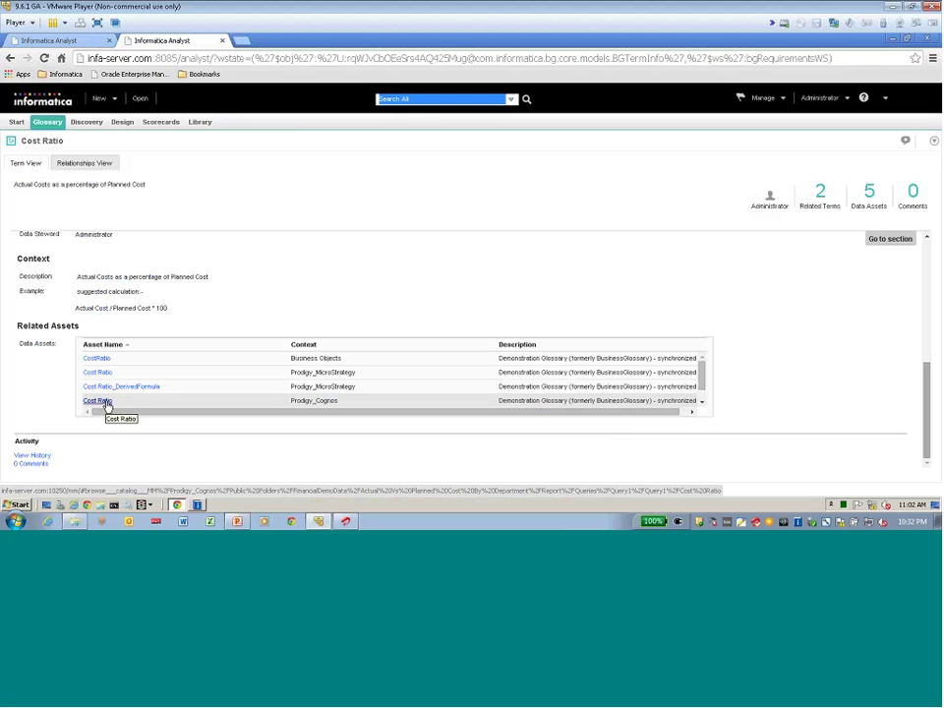
click(99, 401)
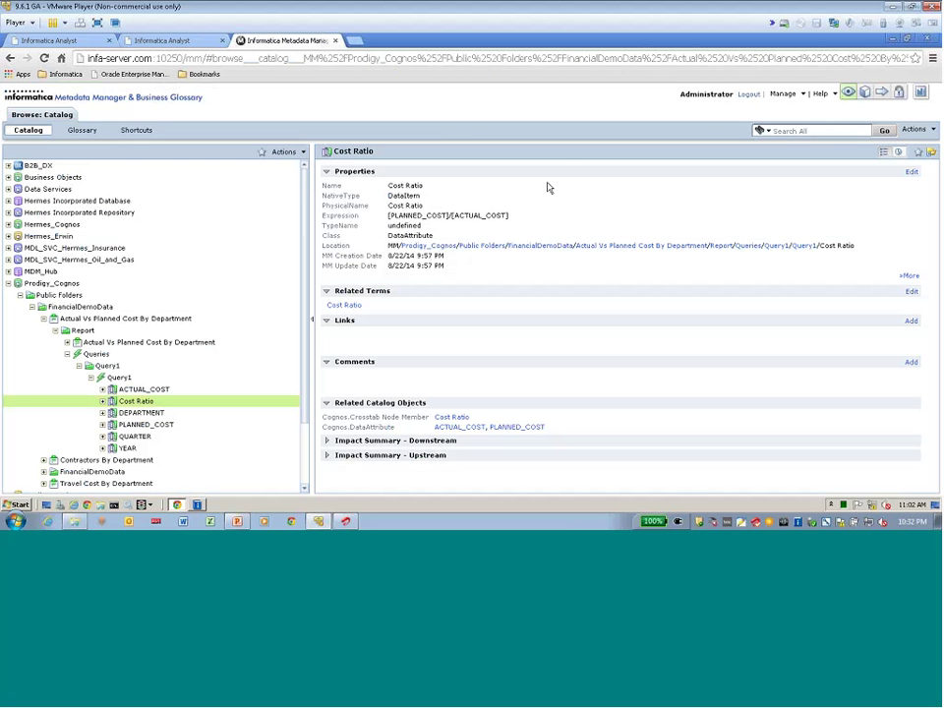
click(173, 41)
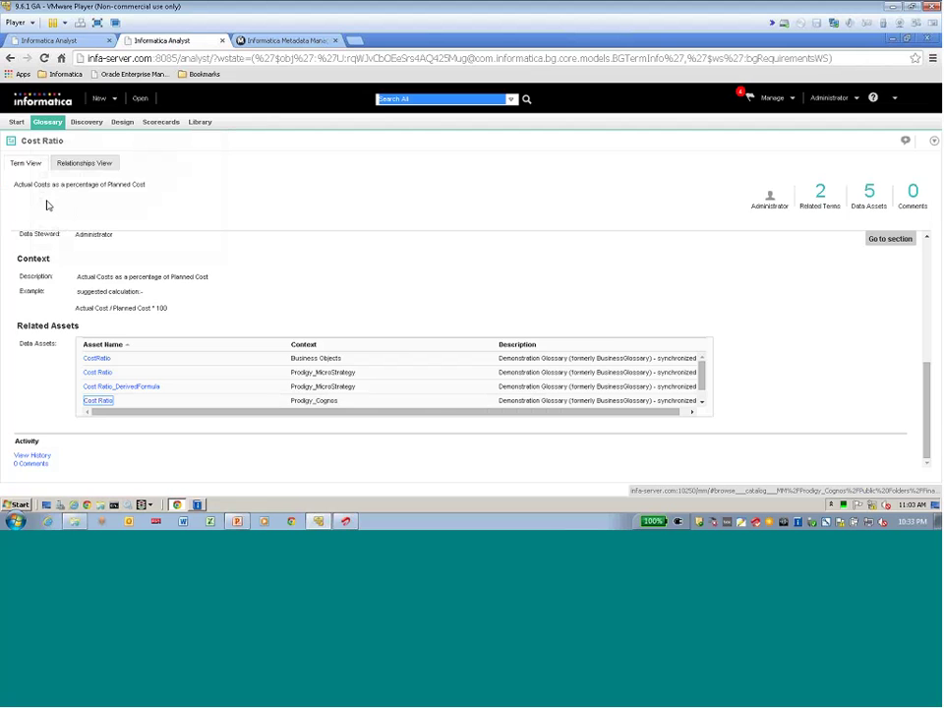
Switch to the BG-Usecases-and-Overview presentation in PowerPoint and go to slide 26
key(alt+Tab)
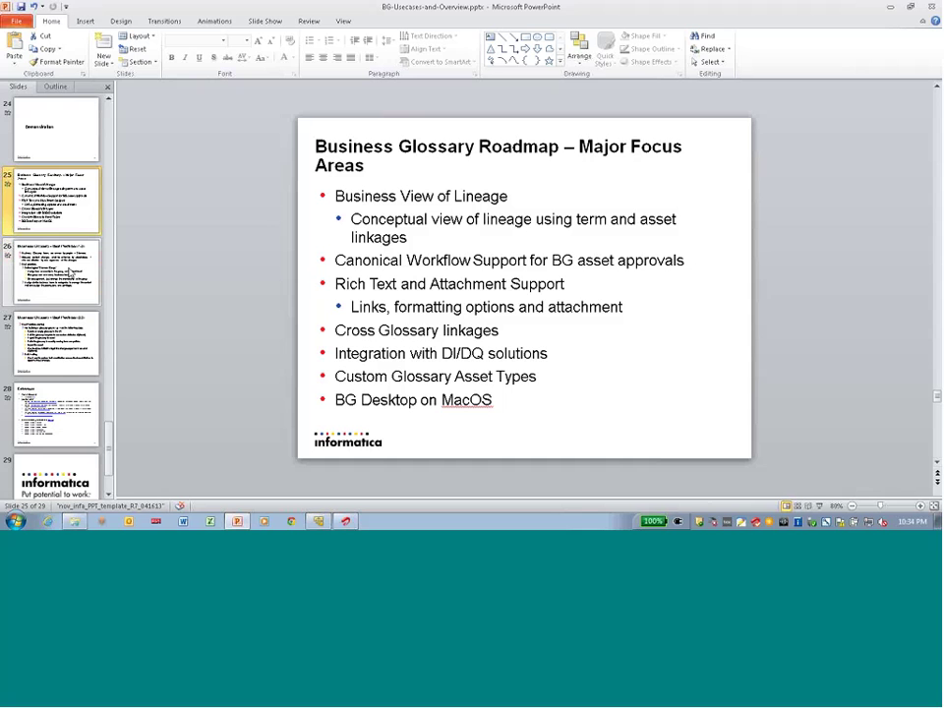
click(47, 283)
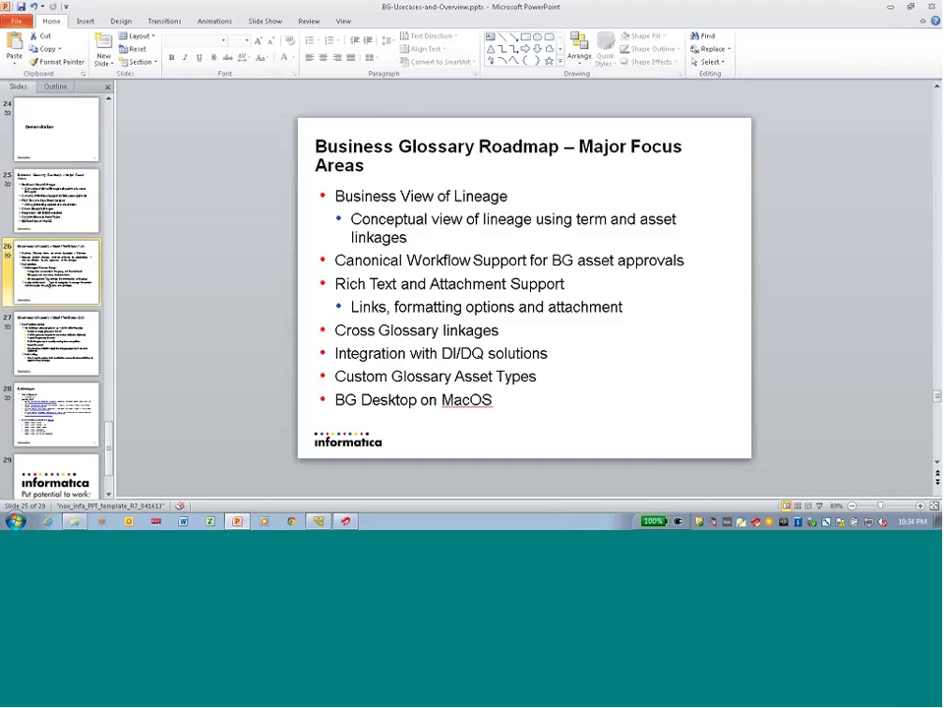